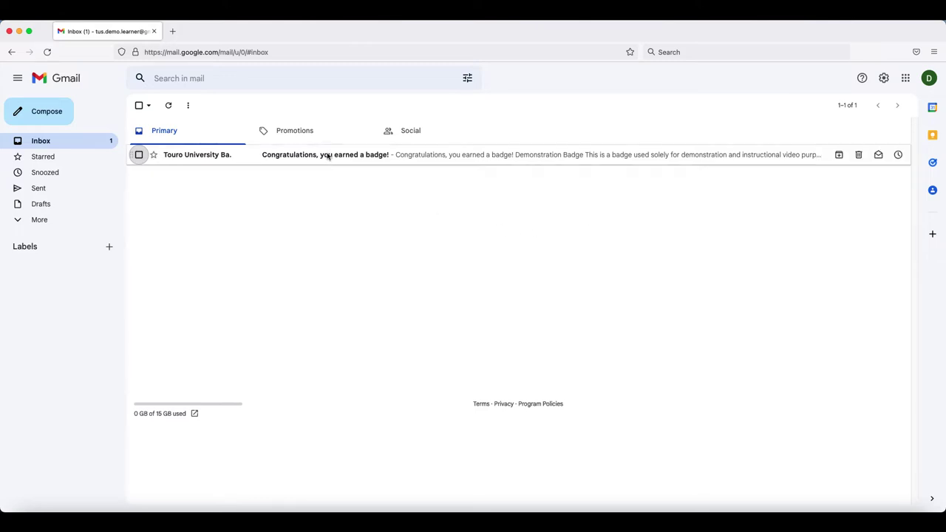
Step: Read the Demonstration Badge email down to its buttons and start creating a Touro badging account
scroll(327, 237, down, 1)
scroll(327, 237, down, 3)
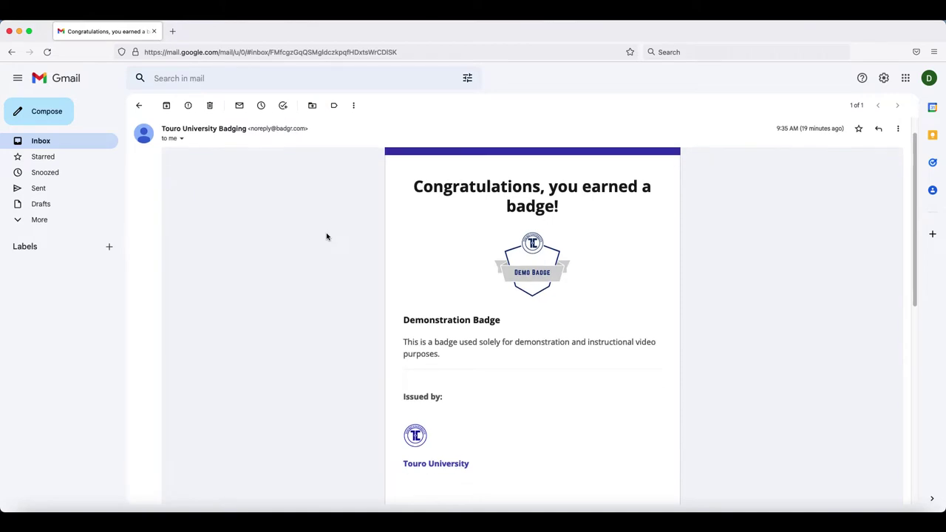
scroll(327, 236, down, 1)
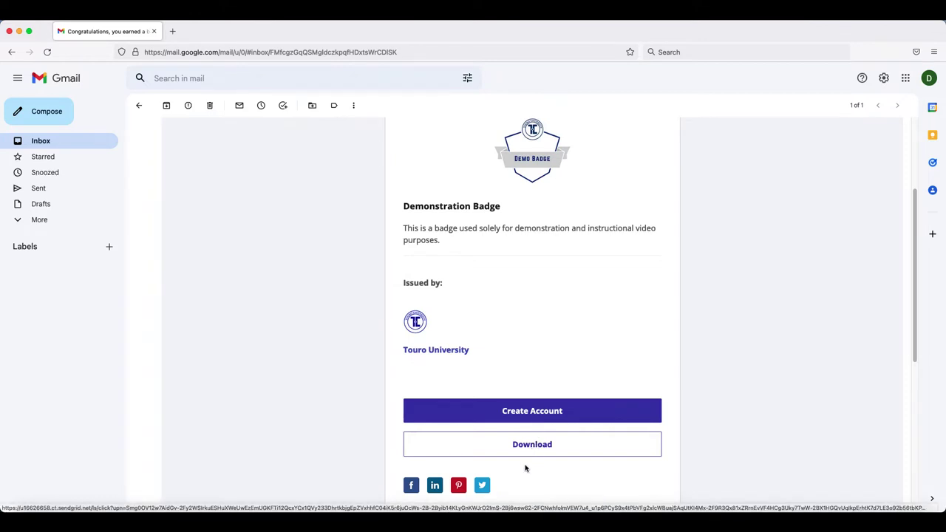
scroll(525, 467, down, 2)
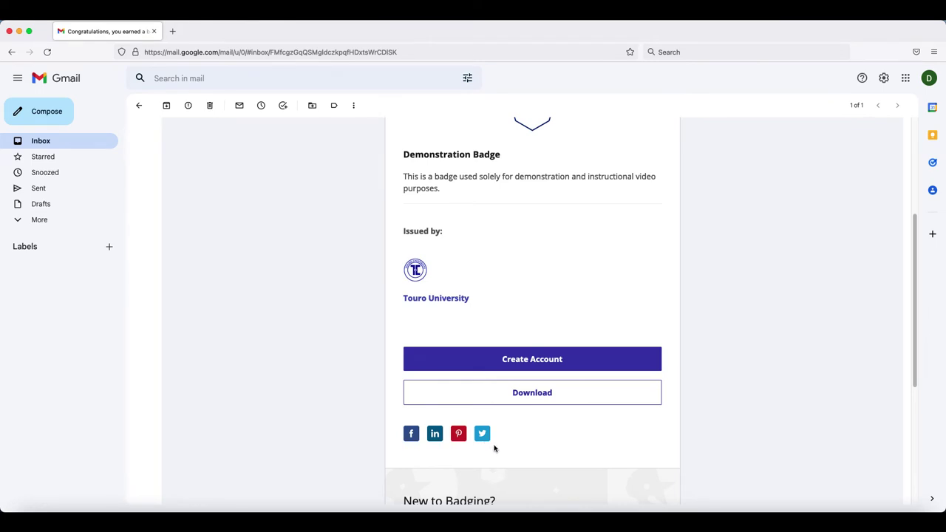
click(536, 362)
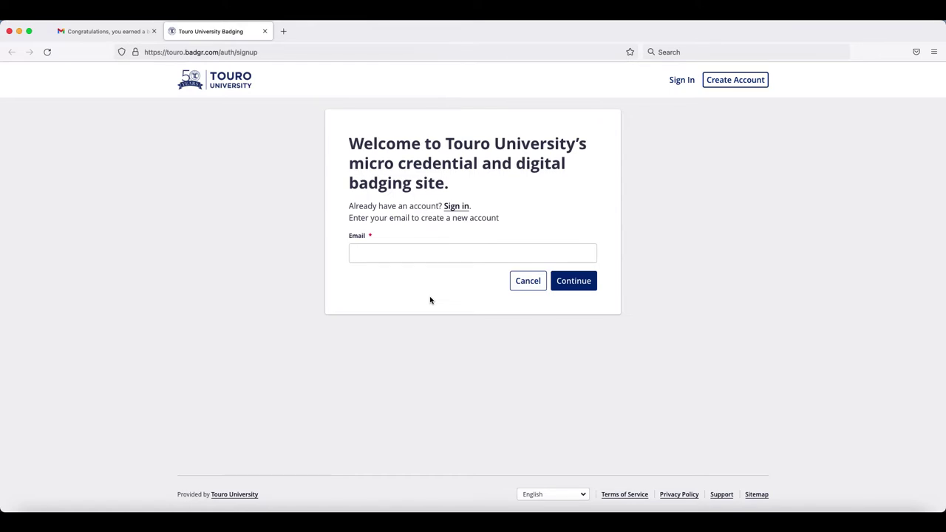
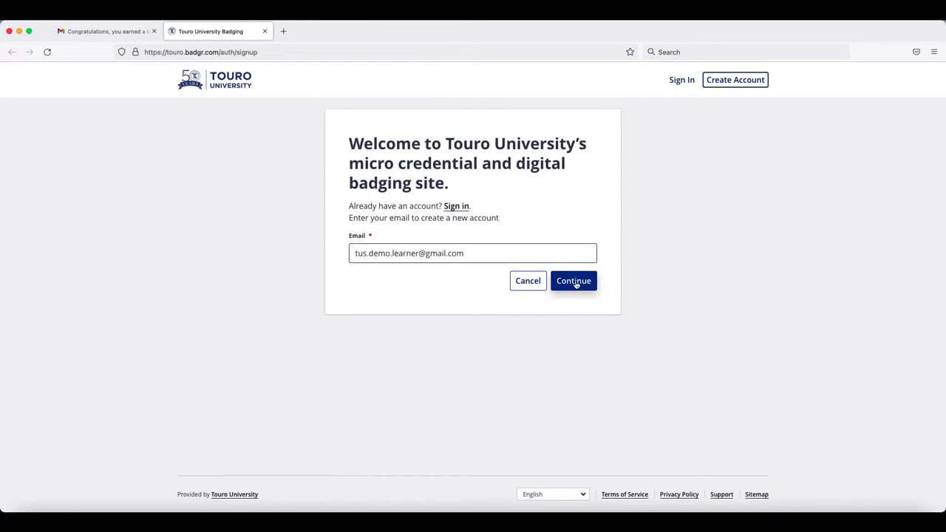
Step: Sign up with the learner's e-mail address and confirm the verification code to reach My Badges
click(575, 283)
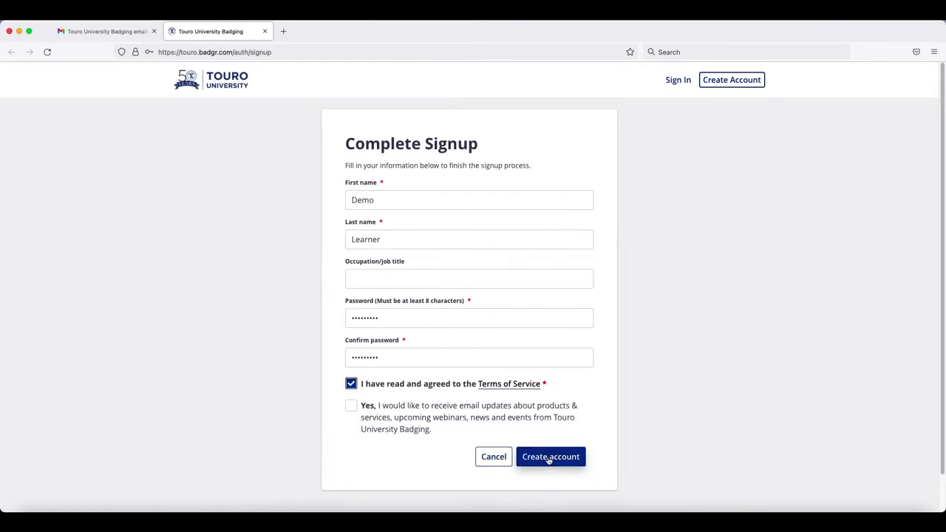
click(552, 456)
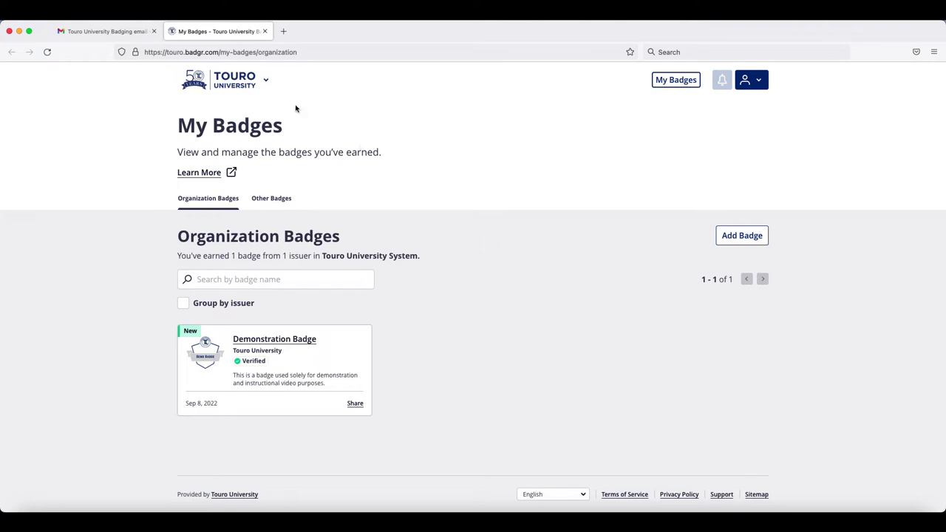
Step: Switch from Touro University to Badgr Personal and open the Badgr Backpack from the welcome page
click(268, 84)
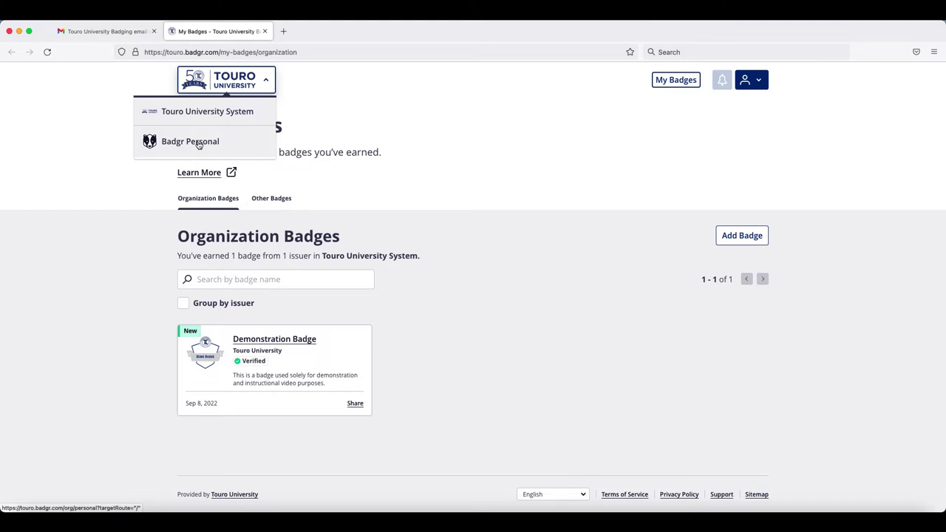
click(198, 143)
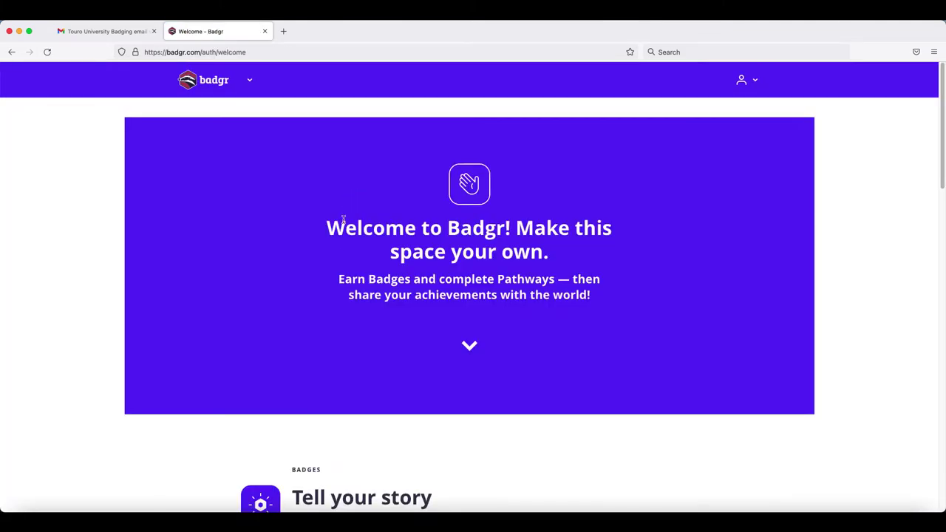
scroll(344, 250, down, 5)
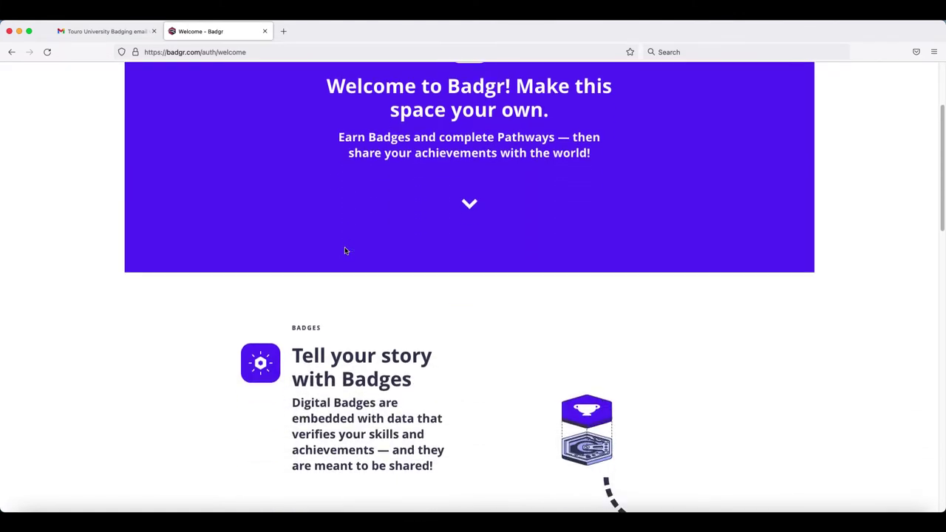
scroll(344, 248, down, 2)
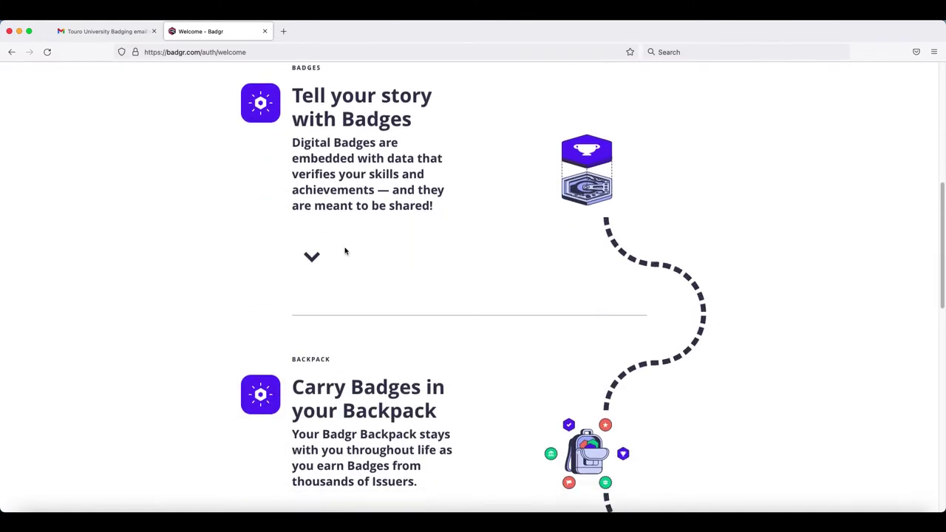
scroll(345, 250, down, 3)
scroll(344, 250, down, 3)
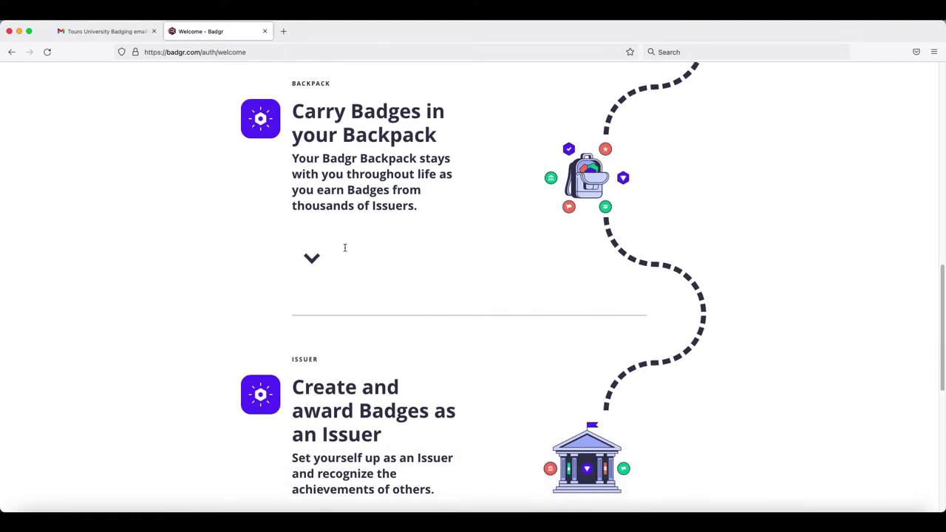
scroll(344, 251, down, 3)
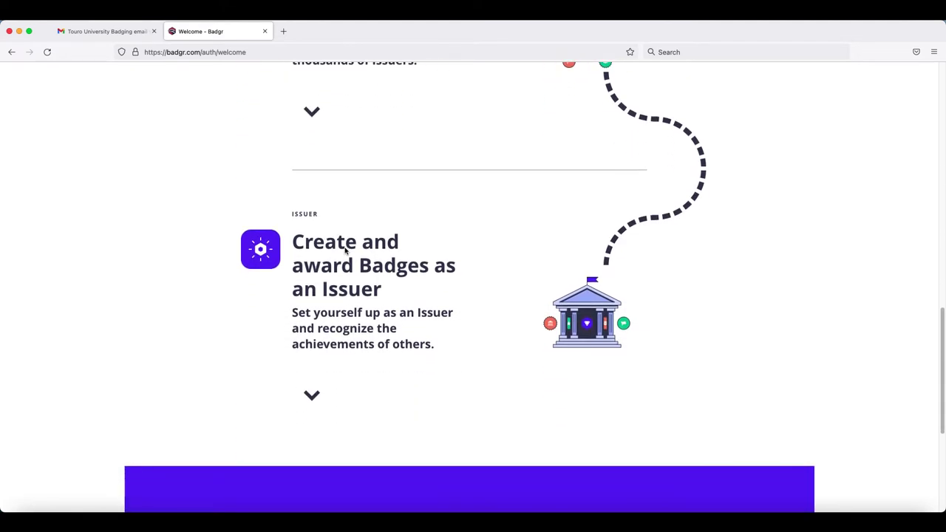
scroll(344, 251, down, 3)
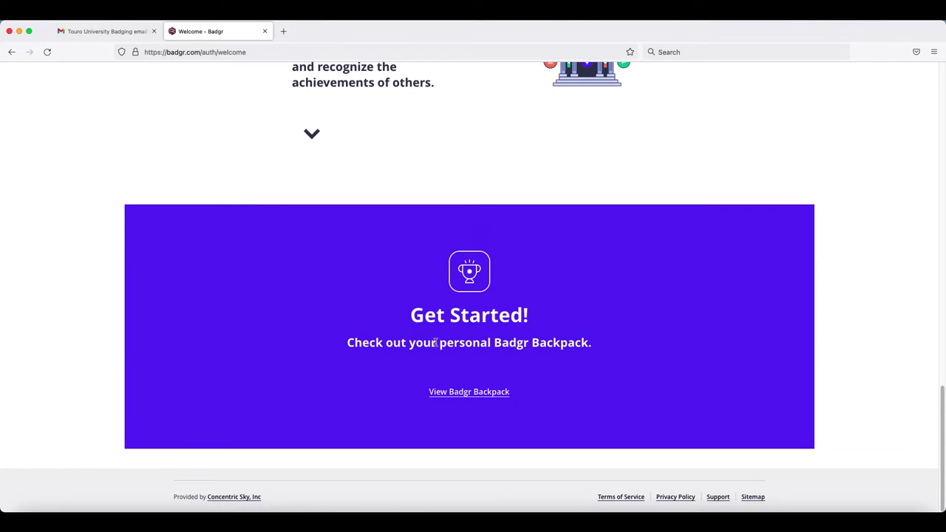
click(462, 392)
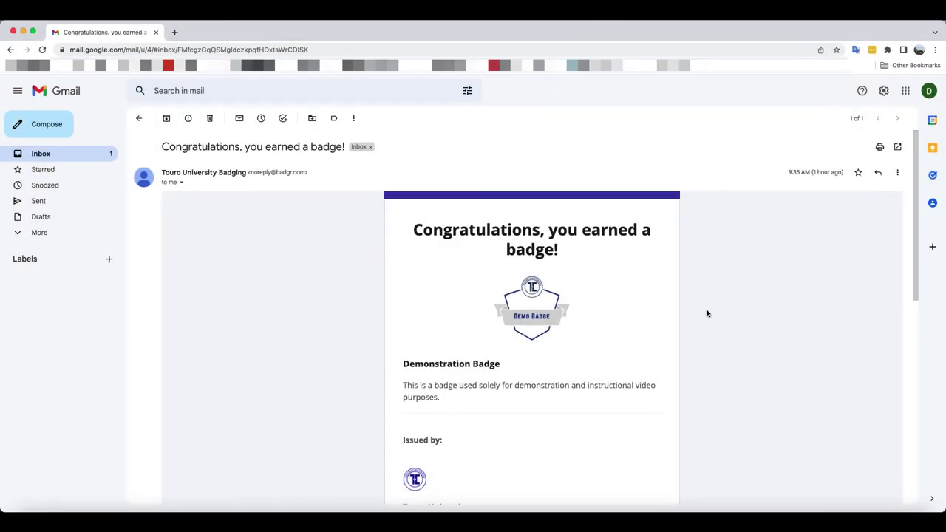
Step: Share the Demonstration Badge to Facebook from the award email
scroll(707, 314, down, 5)
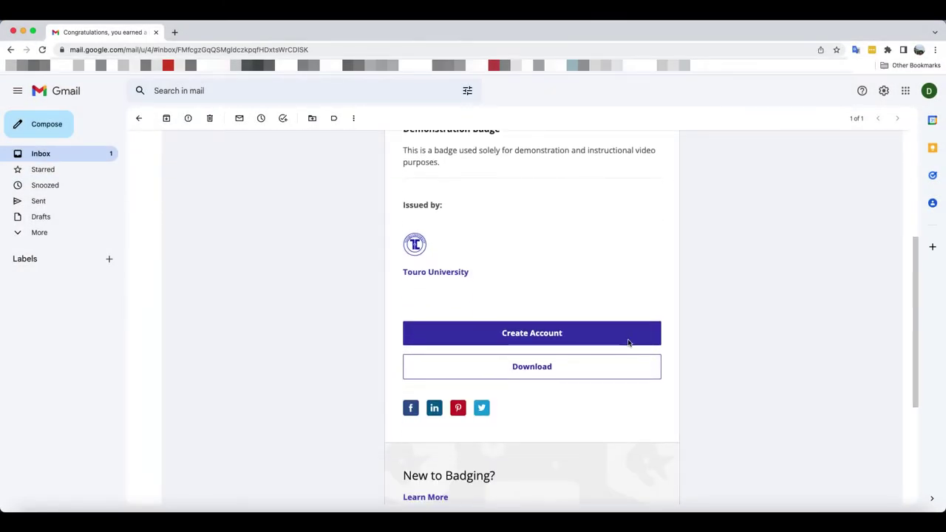
click(411, 407)
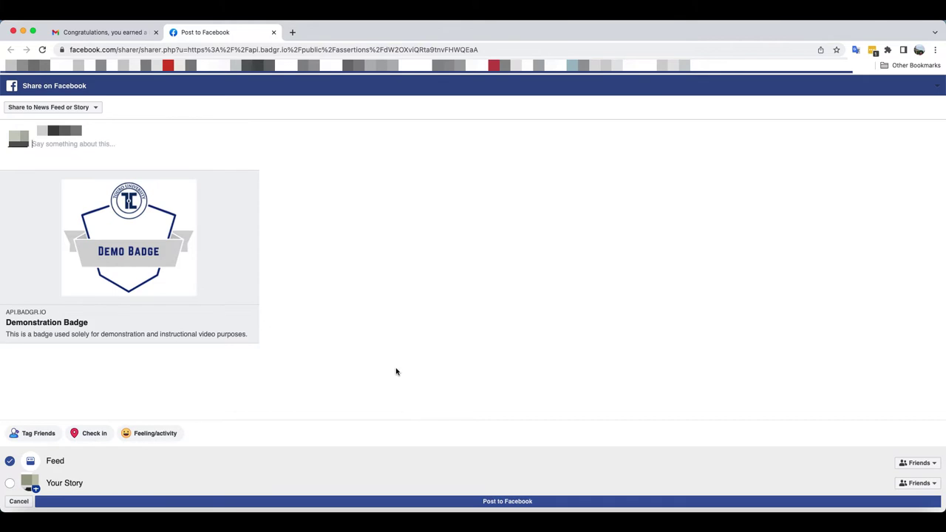
Step: Caption the Facebook badge post 'Look at what I earned.' and share it to Feed only, not Story
click(95, 109)
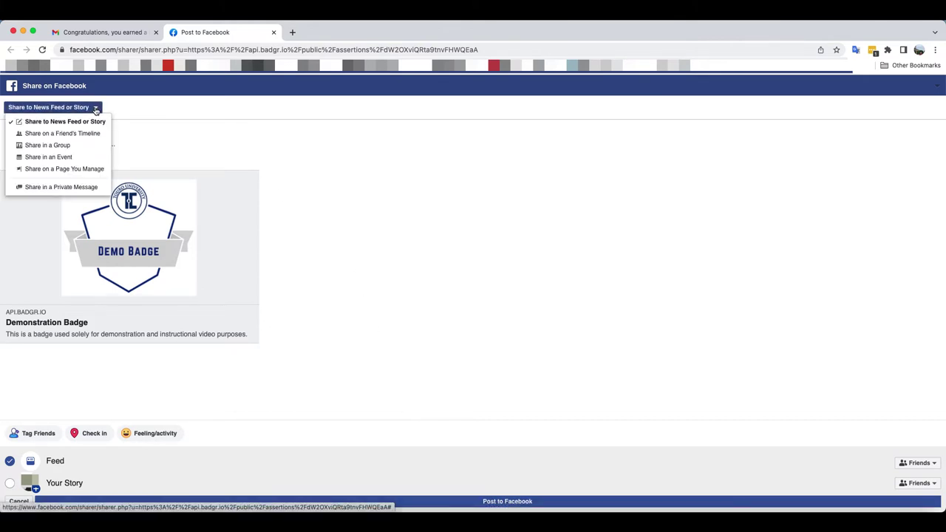
click(112, 143)
text(Look at what I earned.)
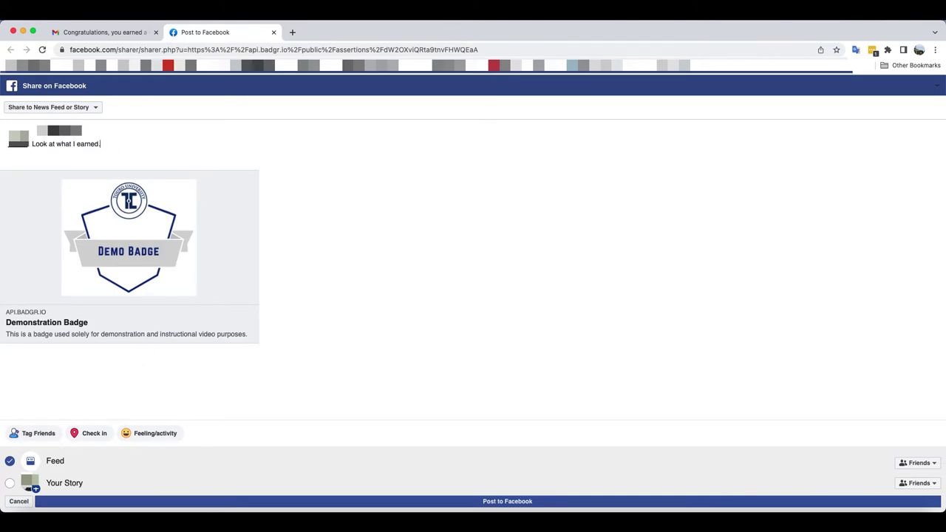
click(10, 483)
click(10, 484)
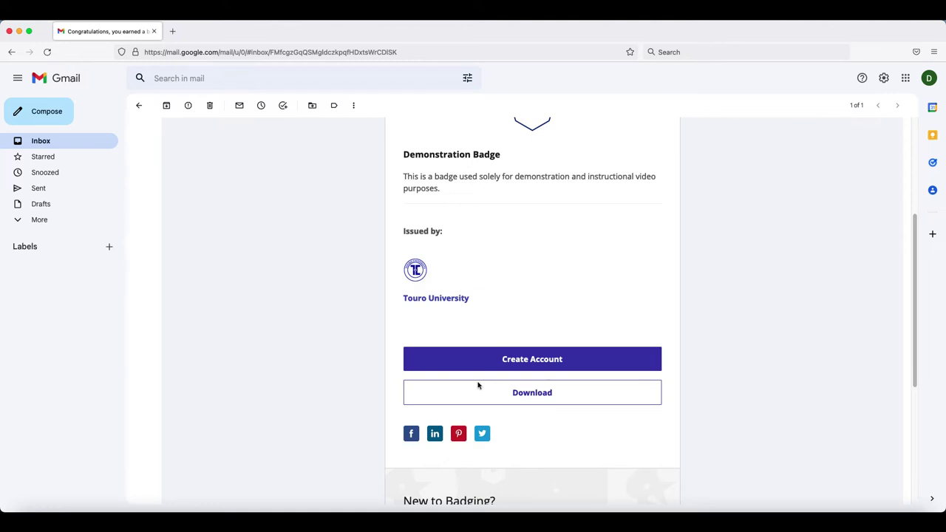
Step: Share the Demonstration Badge to LinkedIn from the award email
click(435, 436)
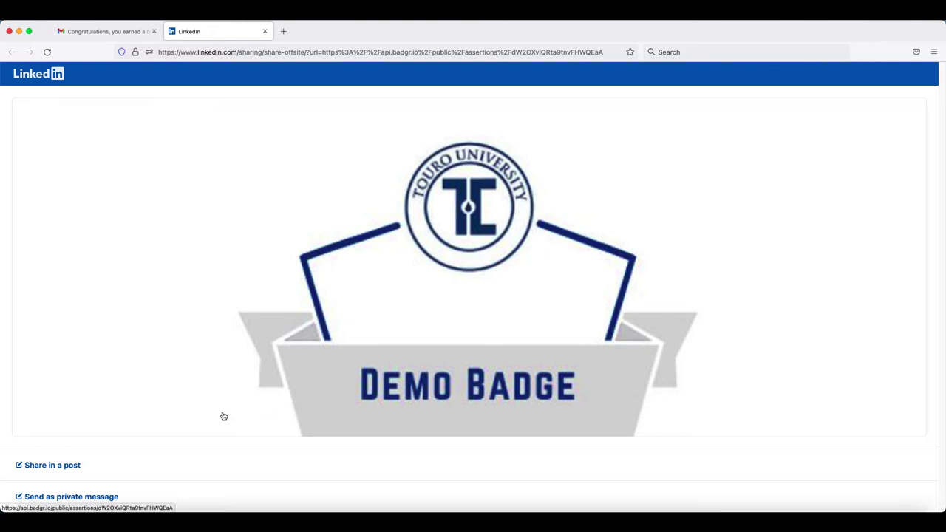
Step: Publish a LinkedIn post of the badge captioned 'Look at what I just earned.' and view it
click(63, 465)
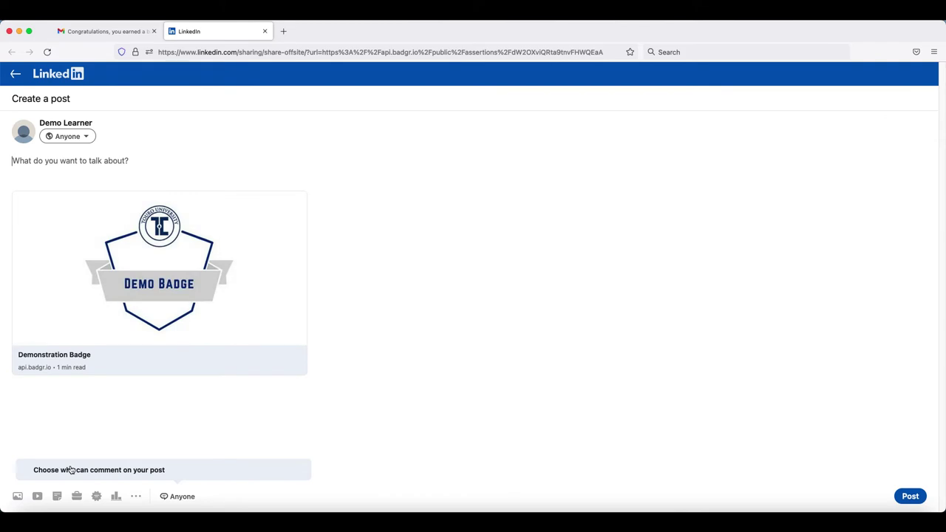
text(Look at what I just earned.)
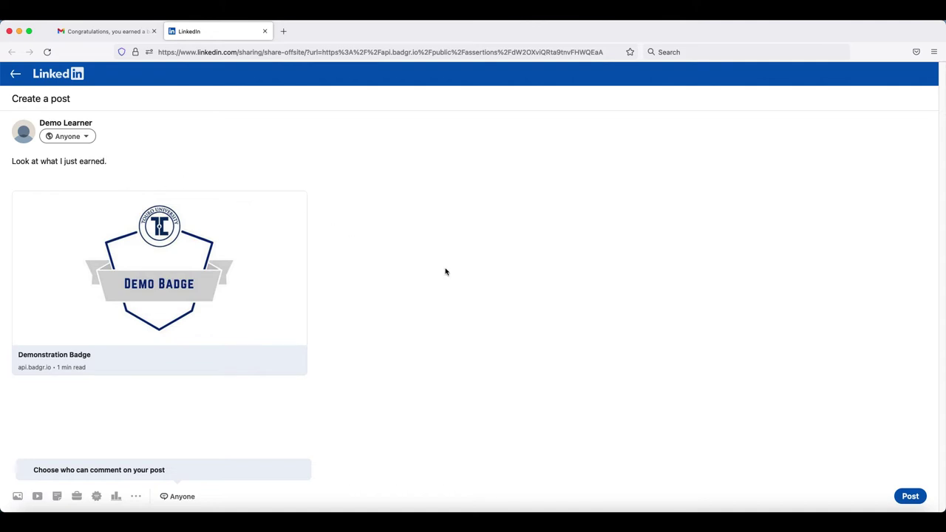
click(903, 496)
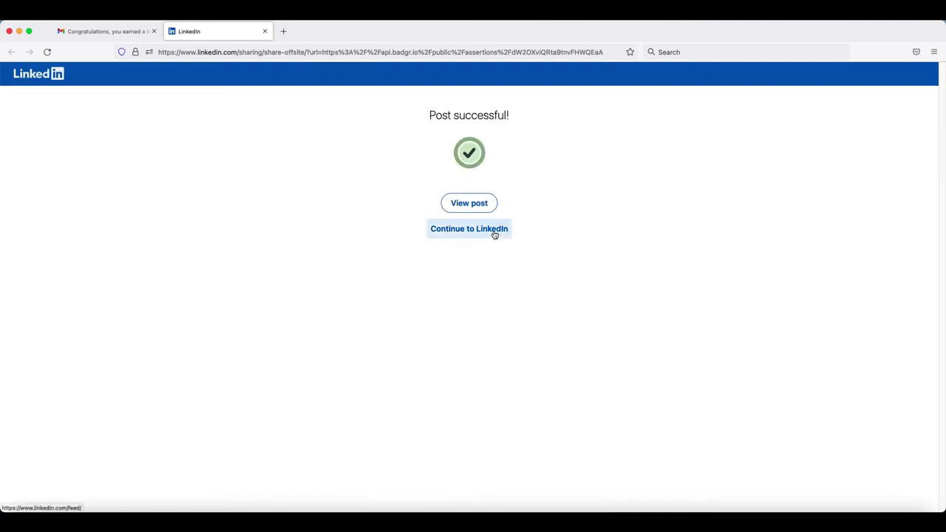
click(478, 206)
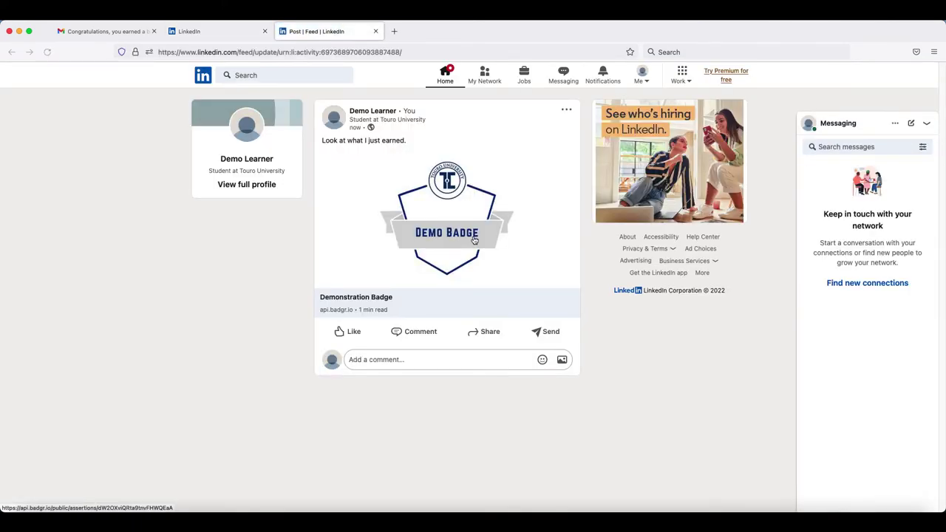
Step: Open the learner's full LinkedIn profile and scroll through it
click(255, 188)
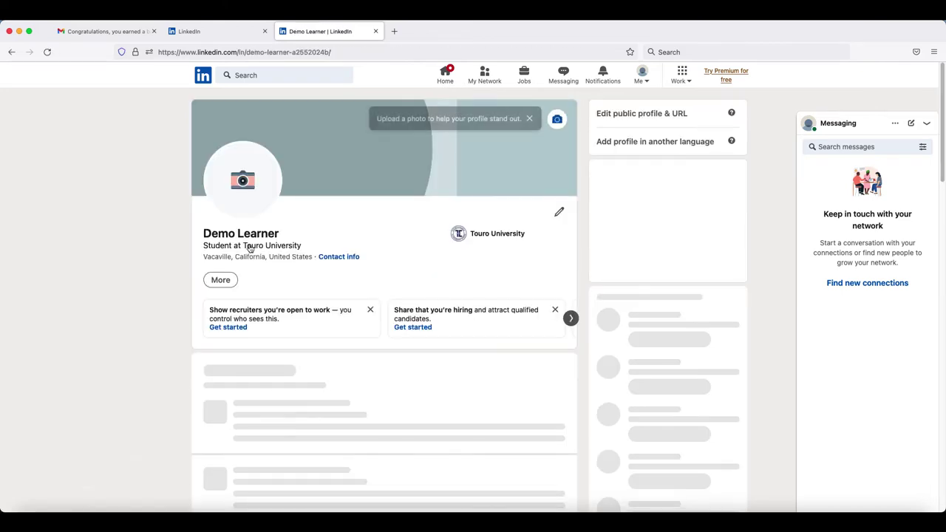
scroll(175, 289, down, 4)
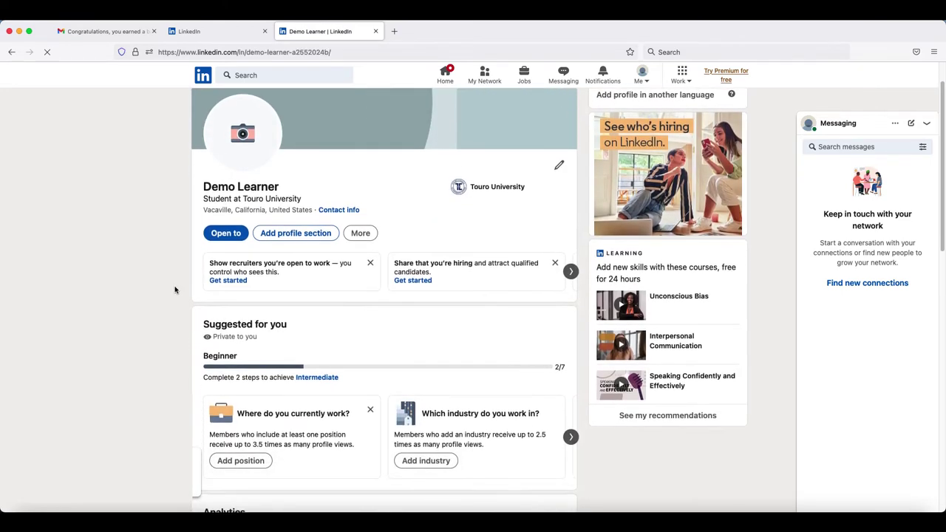
scroll(175, 289, down, 5)
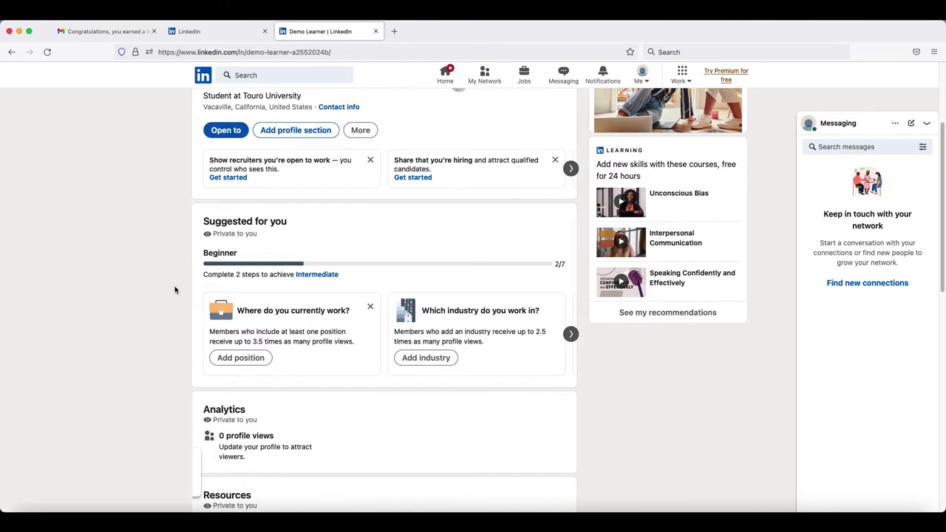
scroll(175, 290, down, 4)
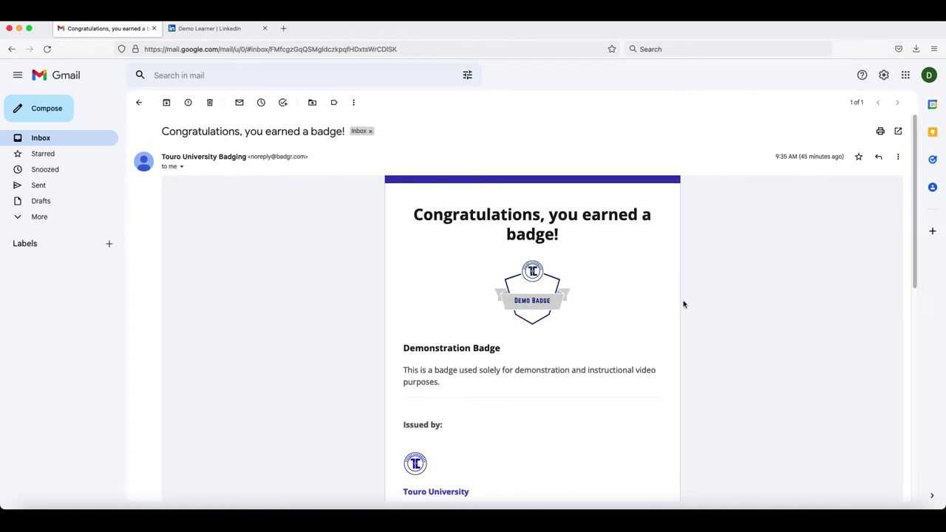
Step: Download the badge PNG from the email, then close the Badgr tab to return to LinkedIn
scroll(669, 309, down, 3)
scroll(652, 322, down, 3)
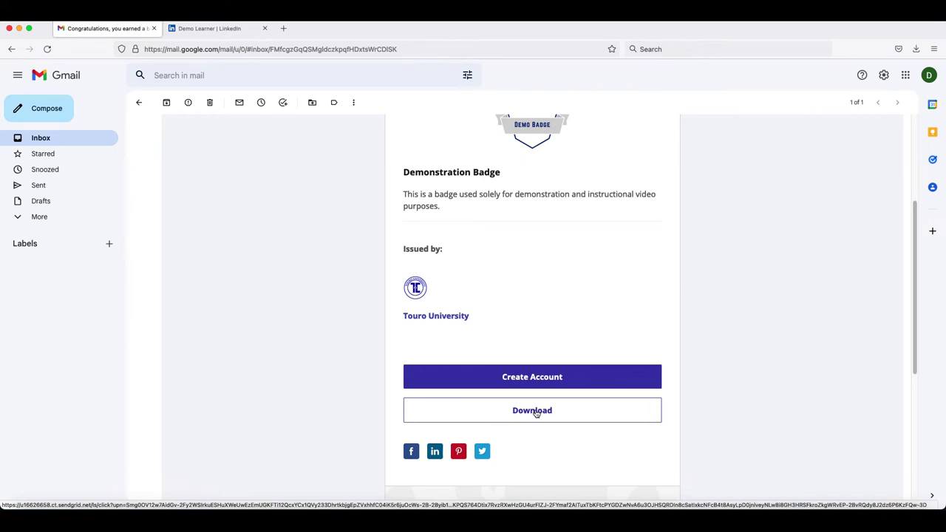
click(537, 411)
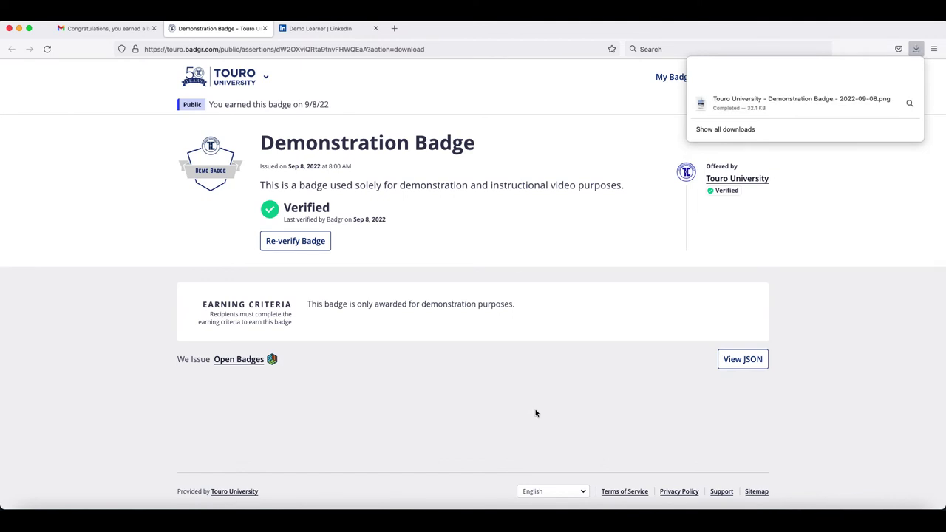
key(super+w)
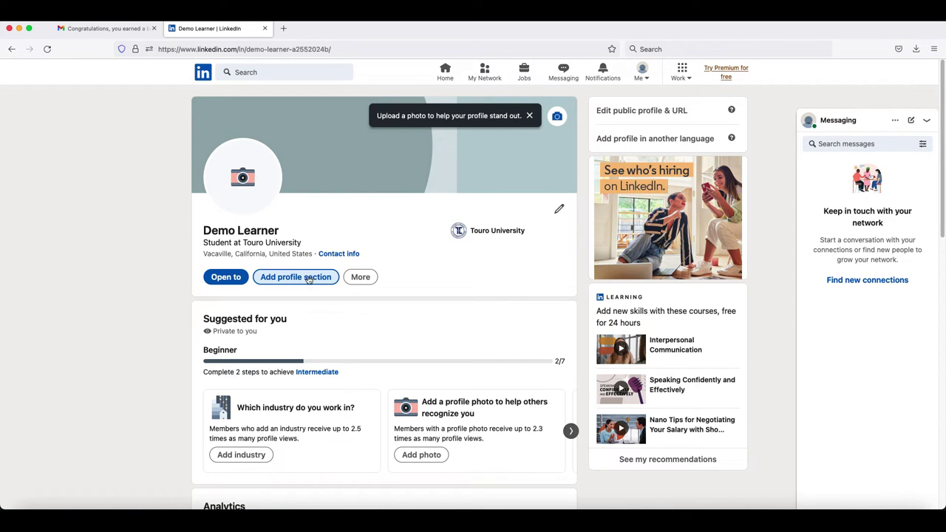
Step: Add a license named 'Demonstration Badge' issued by Touro University
click(305, 280)
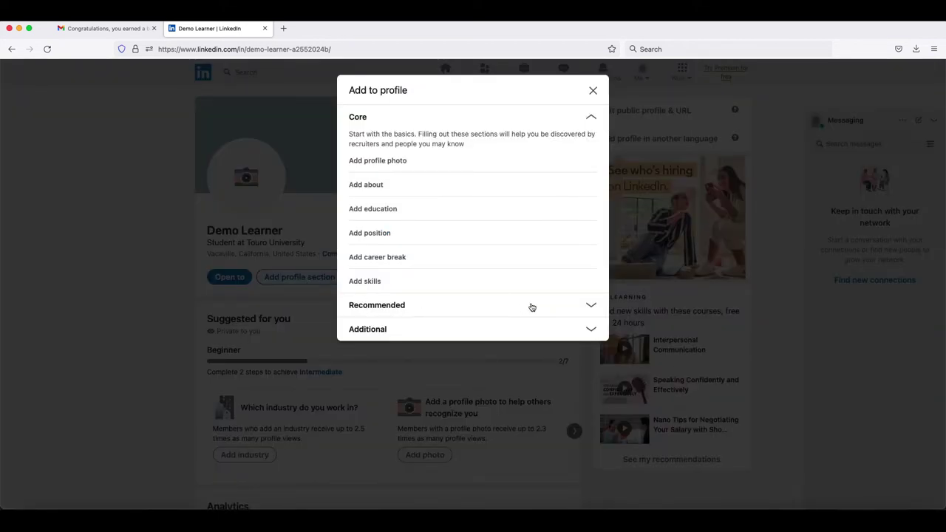
click(592, 304)
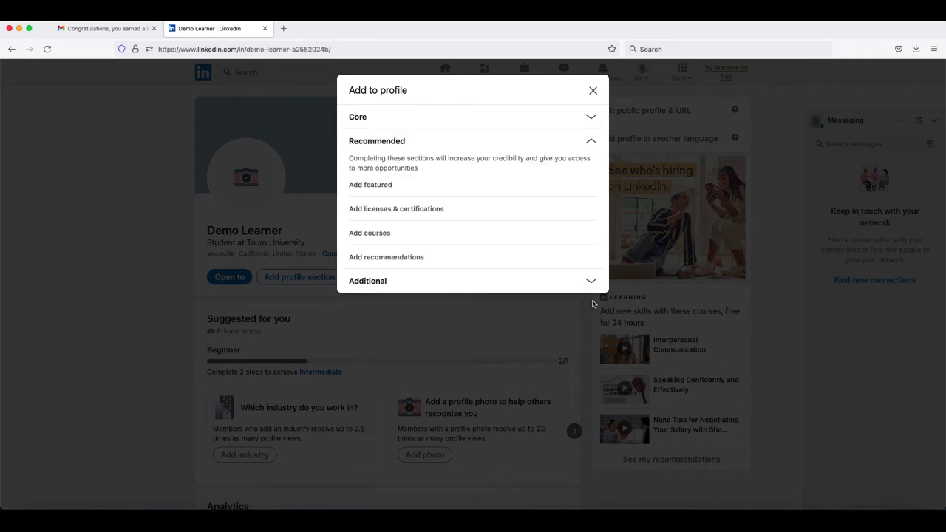
click(390, 210)
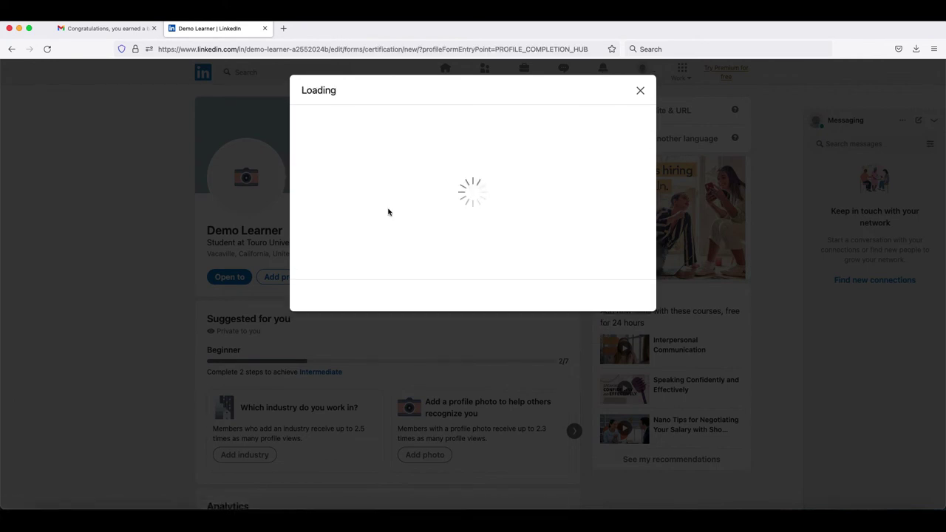
text(Demonstration Badge)
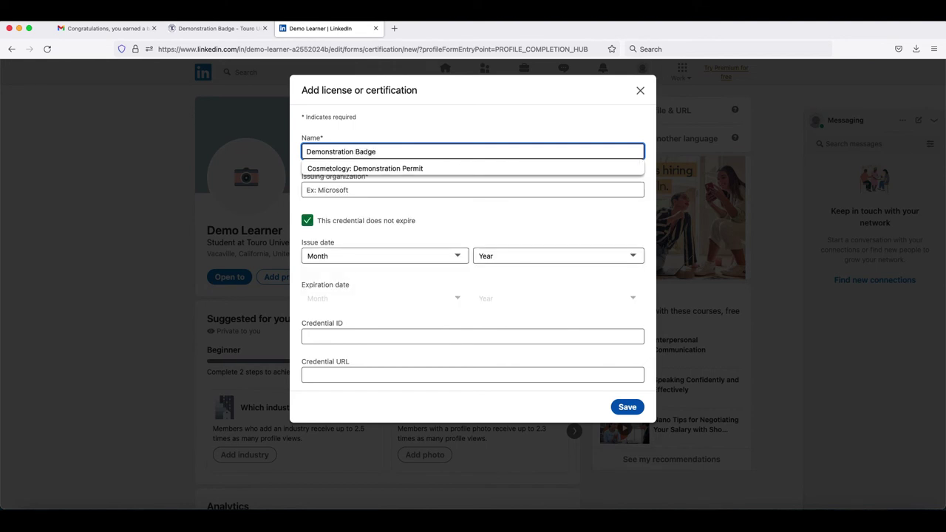
click(473, 190)
text(Tou)
click(352, 211)
Step: Mark the credential as never expiring, issued September 2022
click(308, 220)
click(457, 255)
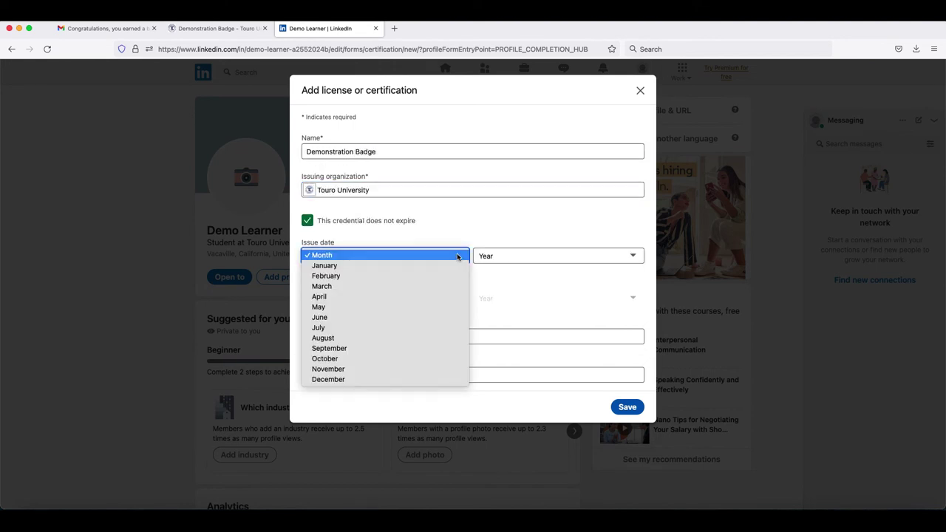
click(355, 348)
click(558, 256)
click(563, 264)
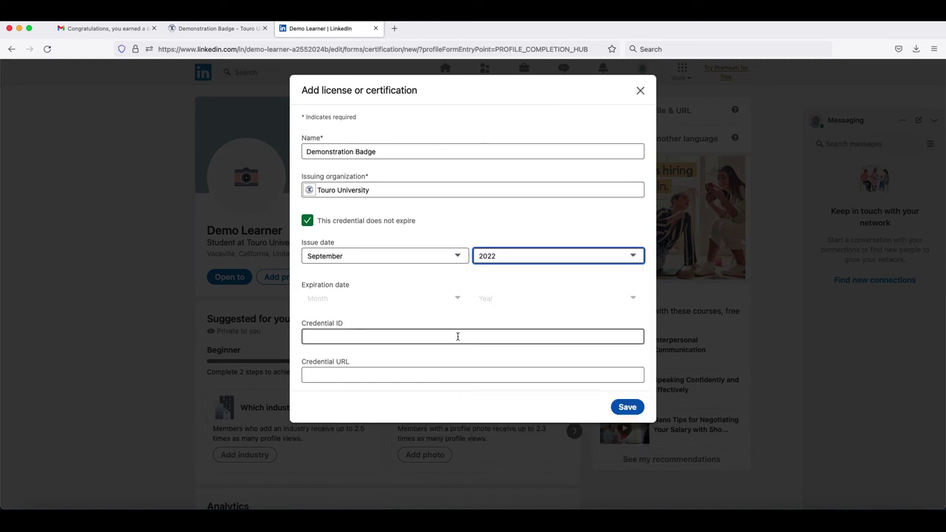
Step: Paste the badge page address as the credential URL and save the license
click(236, 32)
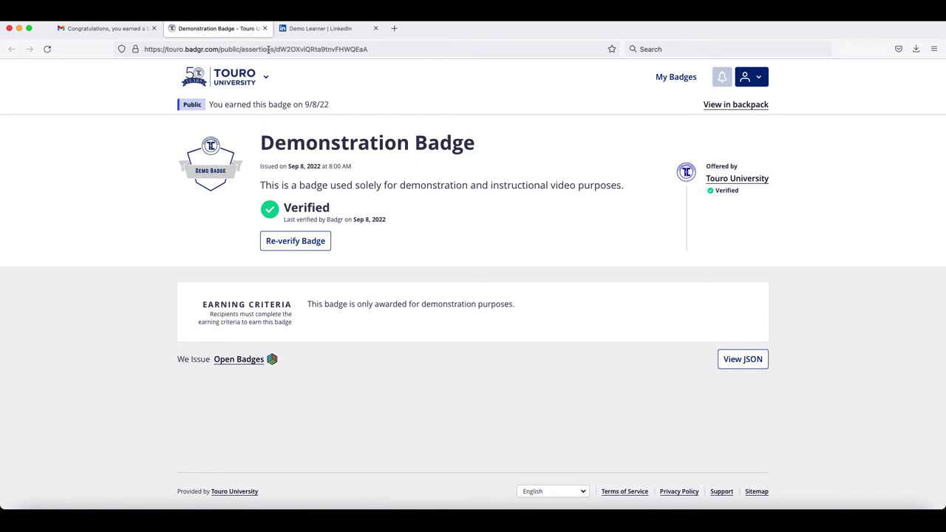
click(307, 30)
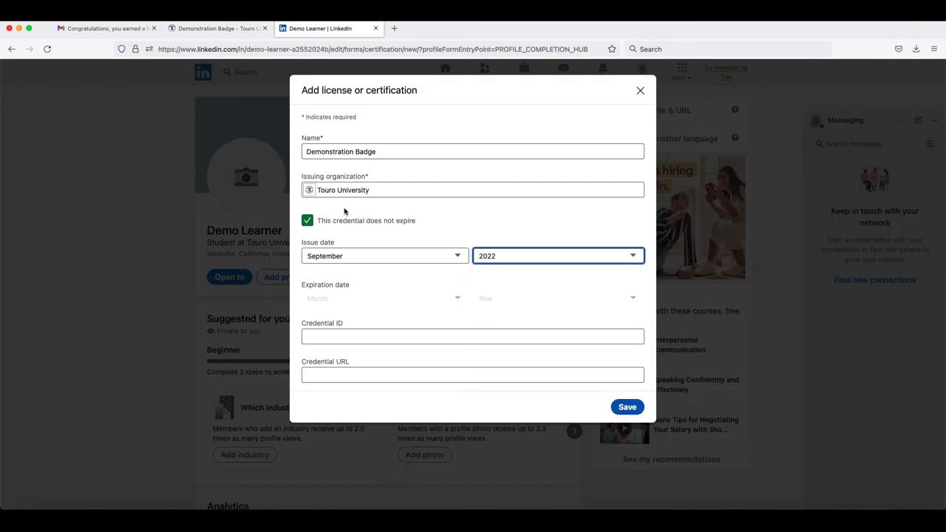
click(392, 373)
key(super+v)
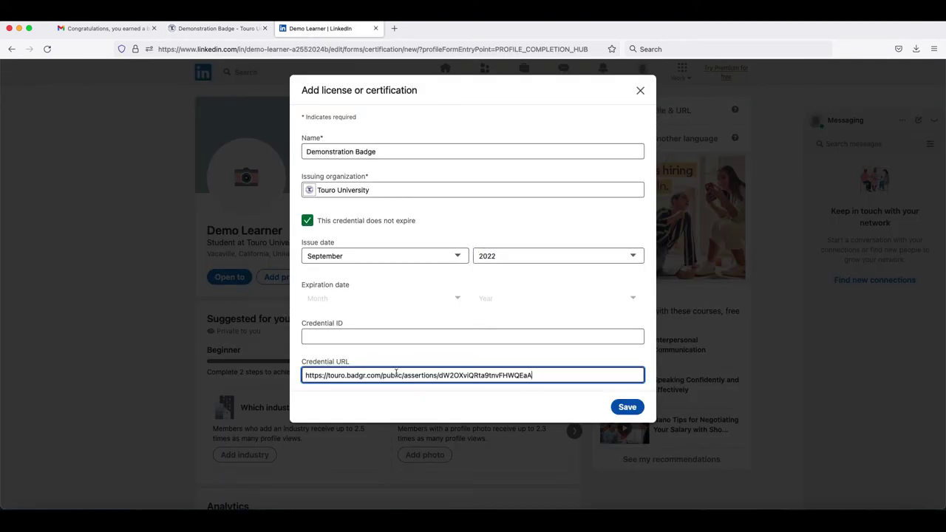
click(616, 411)
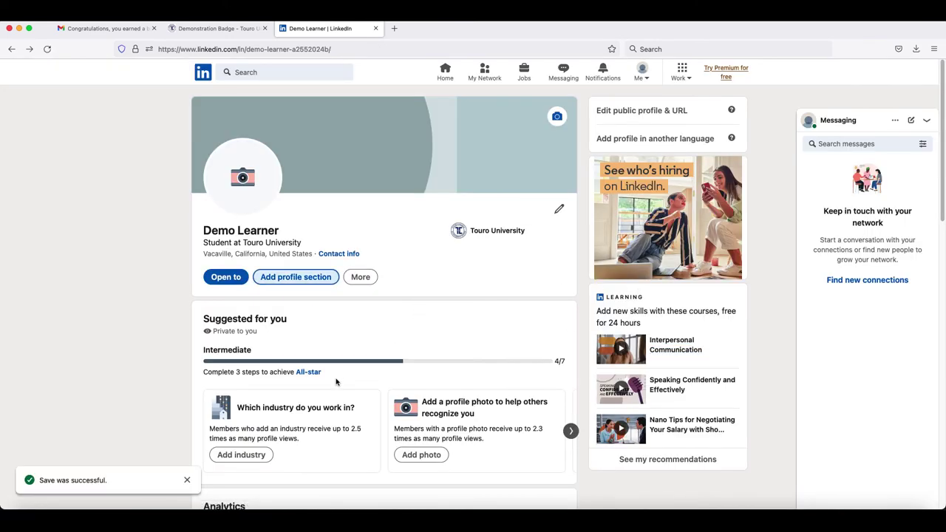
Step: Scroll to Licenses & certifications and open the Demonstration Badge's credential page
scroll(336, 382, down, 3)
scroll(336, 381, down, 5)
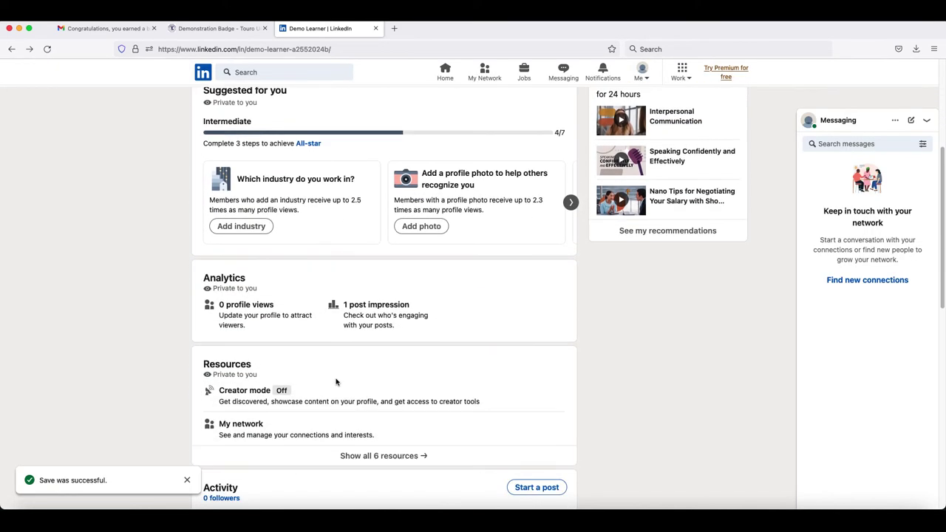
scroll(336, 382, down, 3)
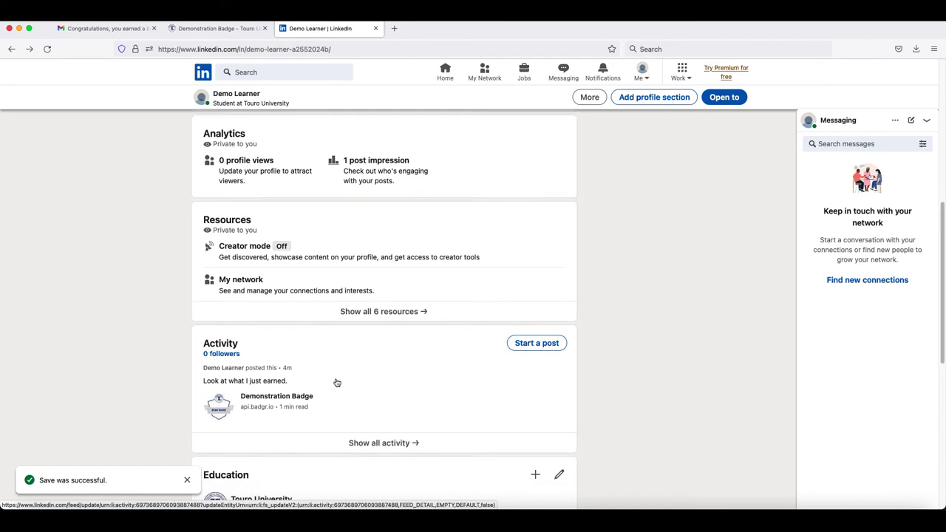
scroll(336, 382, down, 3)
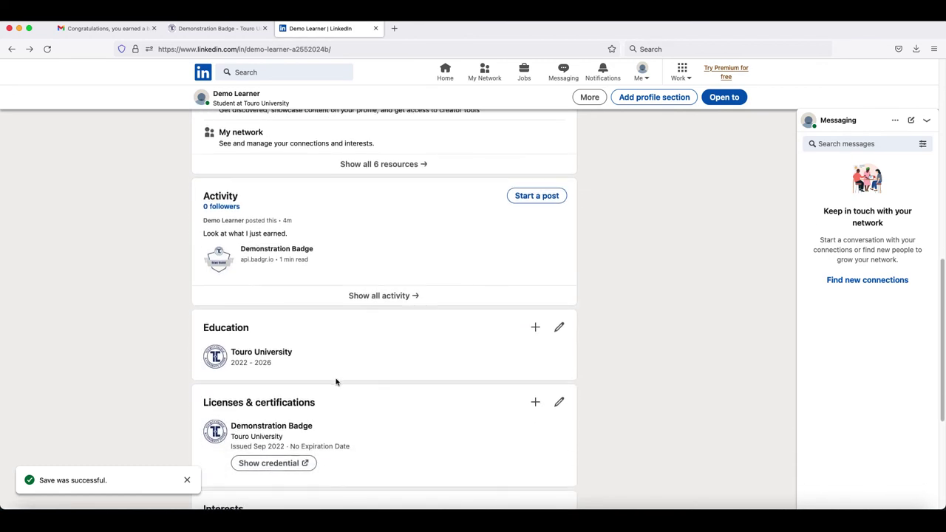
scroll(336, 382, down, 1)
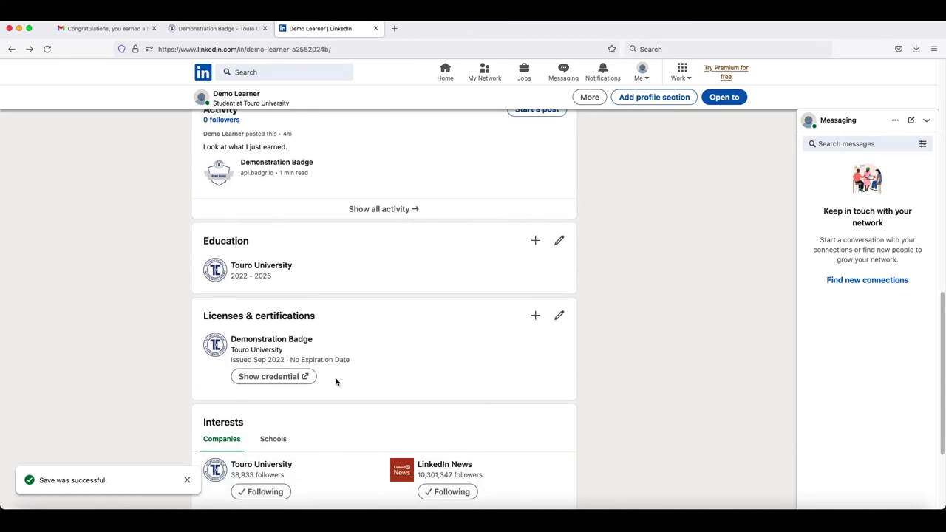
click(290, 377)
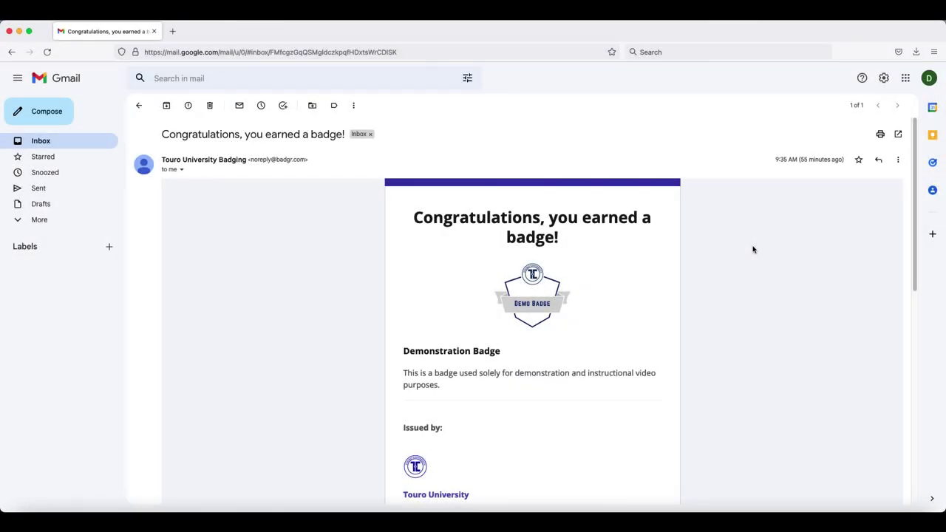
Step: From the badge email's share icons, tweet 'I earned a badge from Touro University!' with the badge link
scroll(753, 249, down, 5)
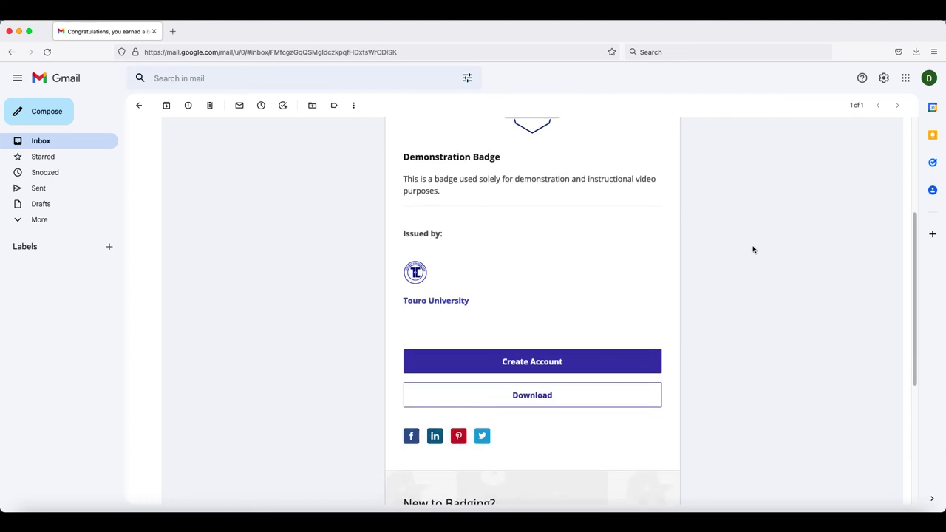
click(481, 436)
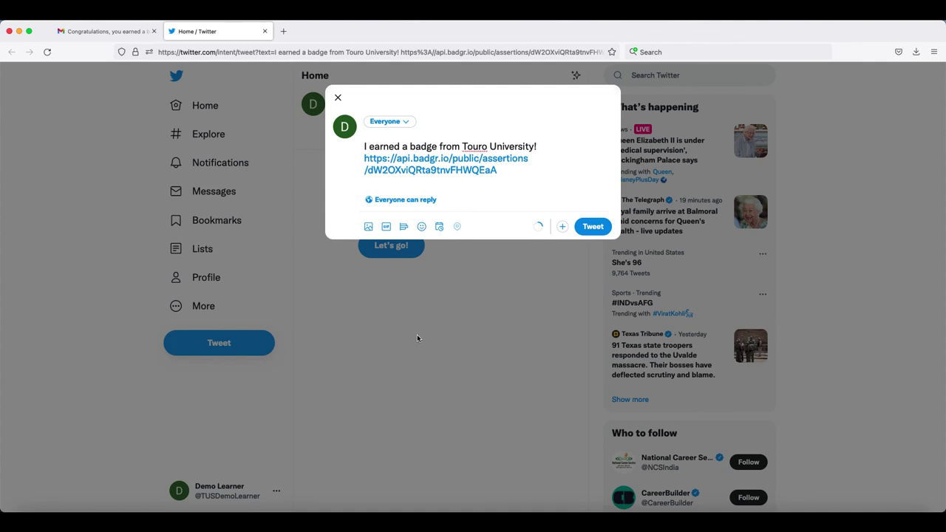
click(591, 229)
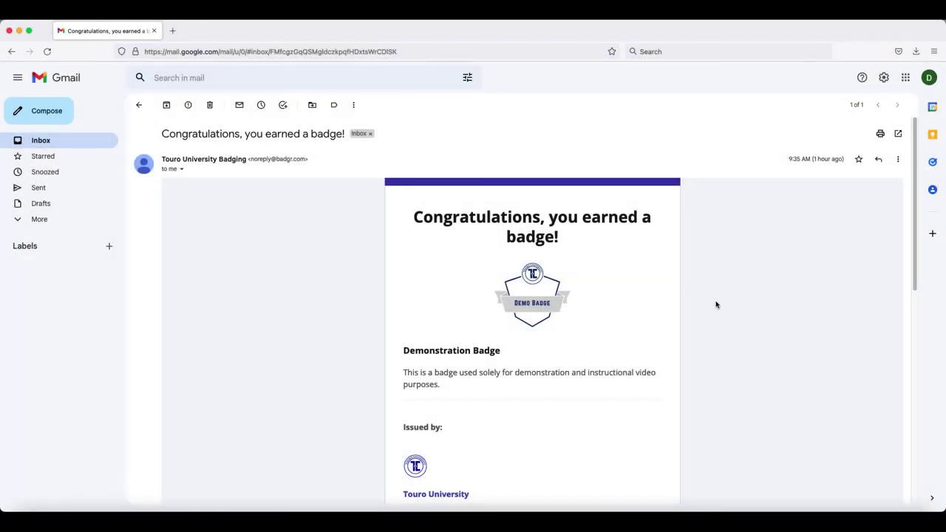
Step: Pin the Demonstration Badge from the email to a new Pinterest board named 'My Badges'
scroll(715, 304, down, 5)
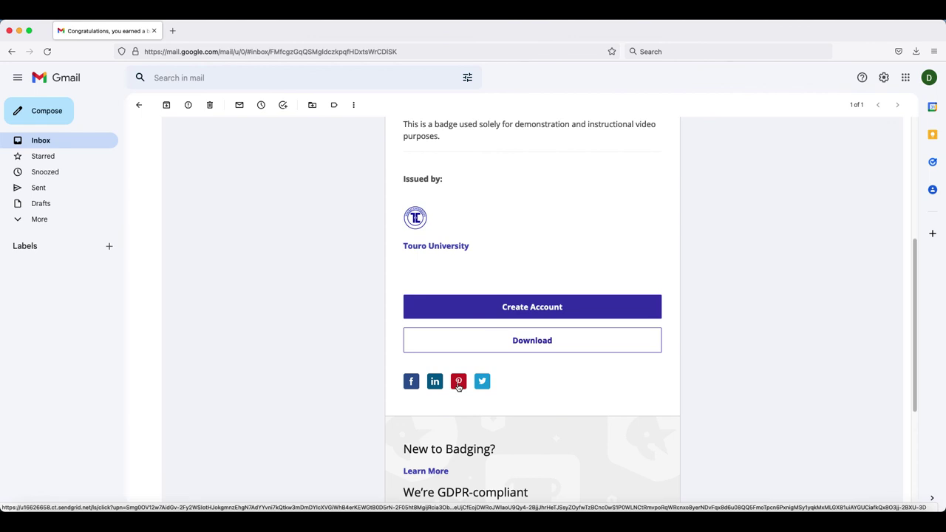
click(458, 383)
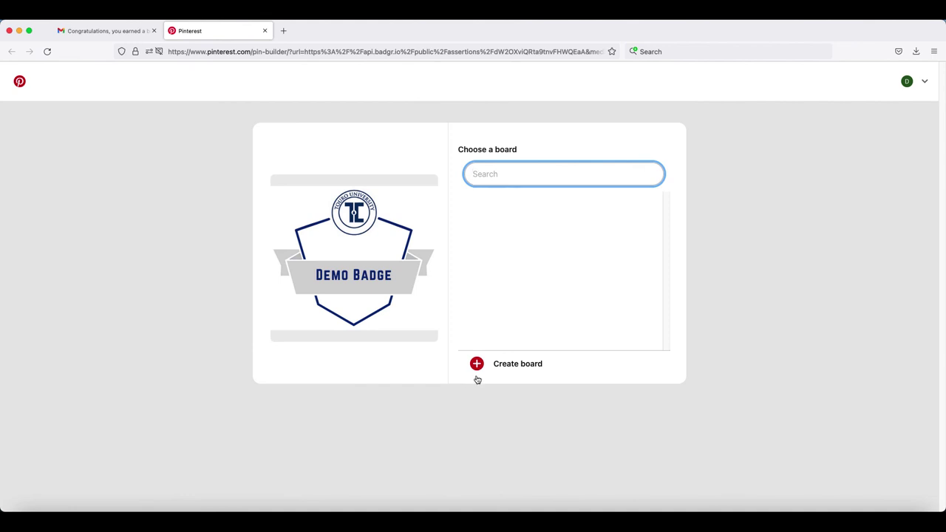
click(499, 365)
click(458, 268)
text(My Badges)
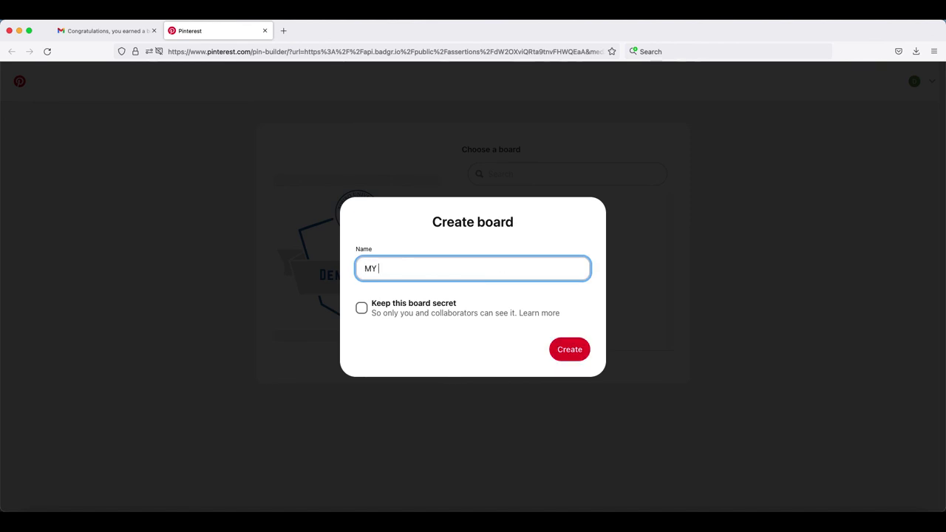
click(574, 352)
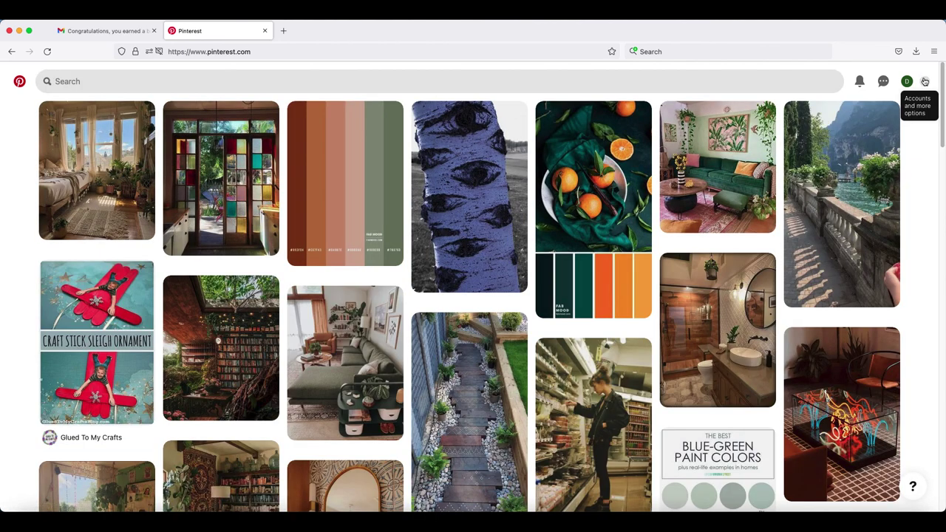
Step: Go to the Pinterest profile page to see the My Badges board with 1 Pin
click(925, 81)
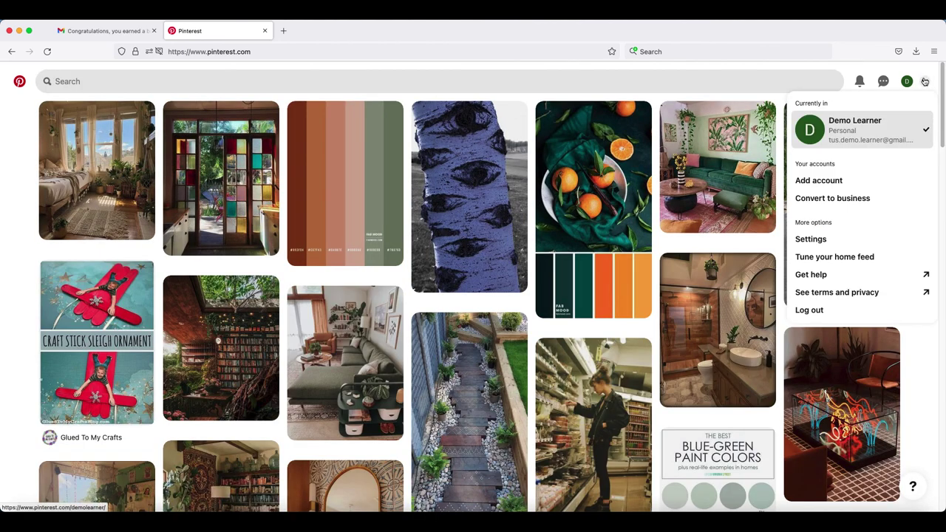
click(861, 130)
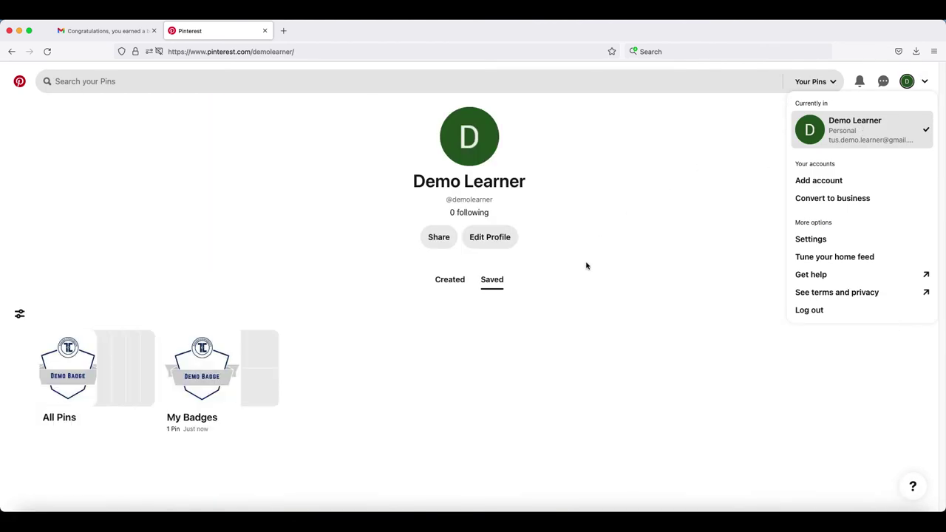
click(665, 264)
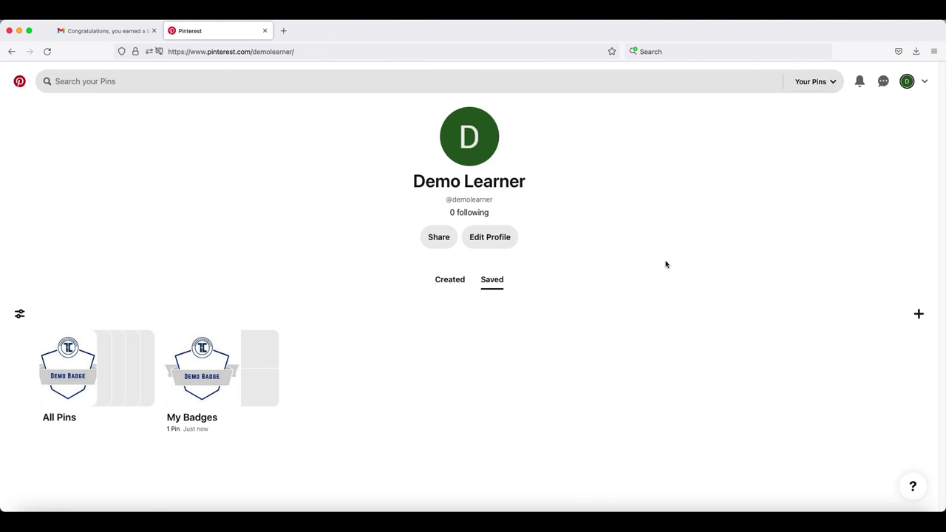